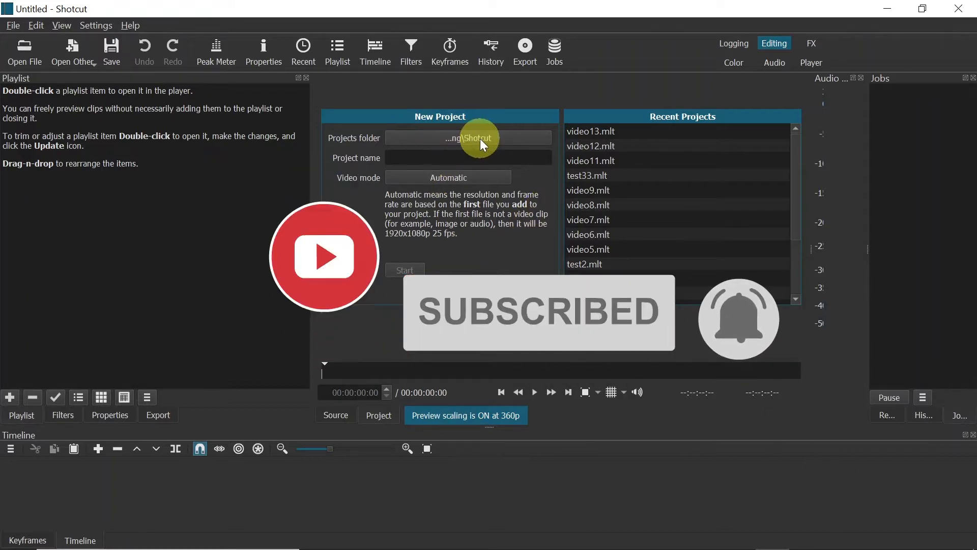
Create a new project named video14 with the video mode set to Automatic.
click(439, 159)
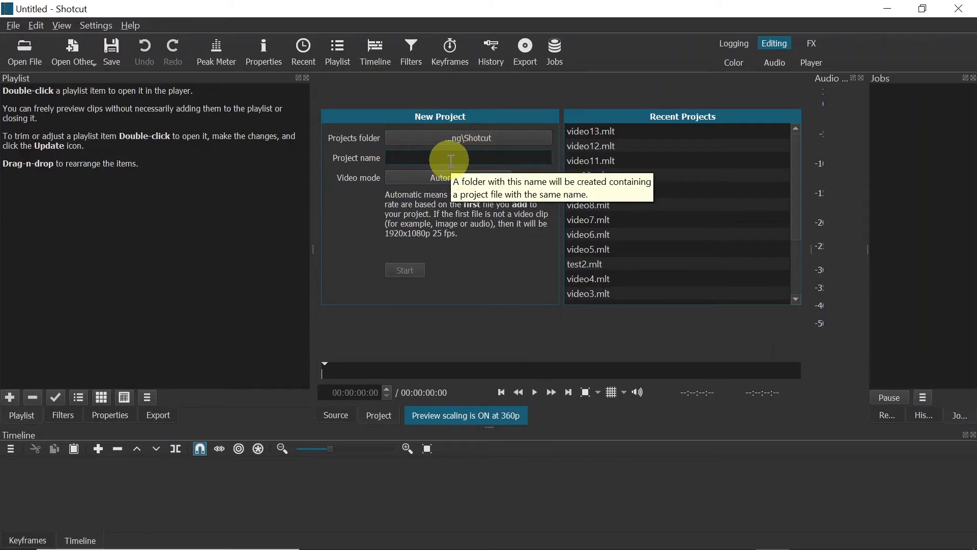
text(video14)
click(431, 179)
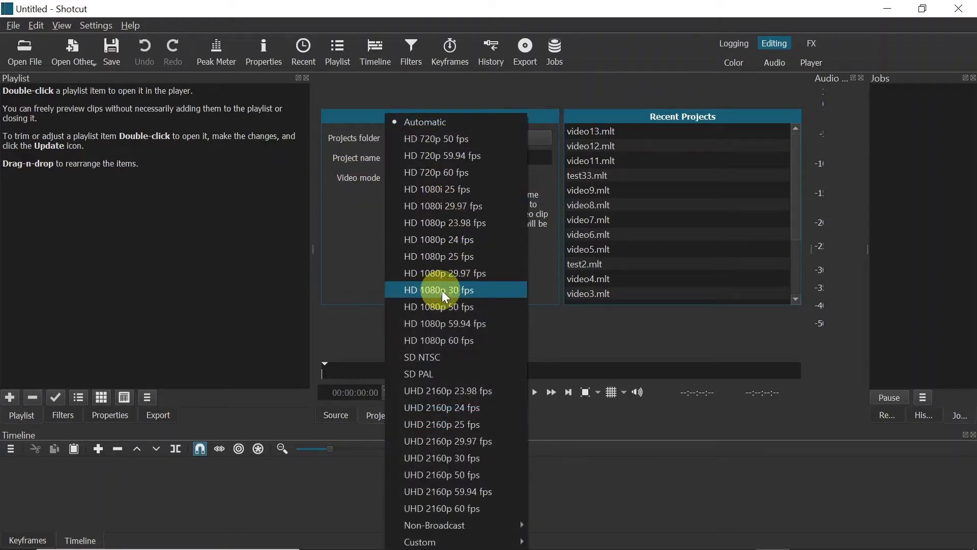
click(434, 122)
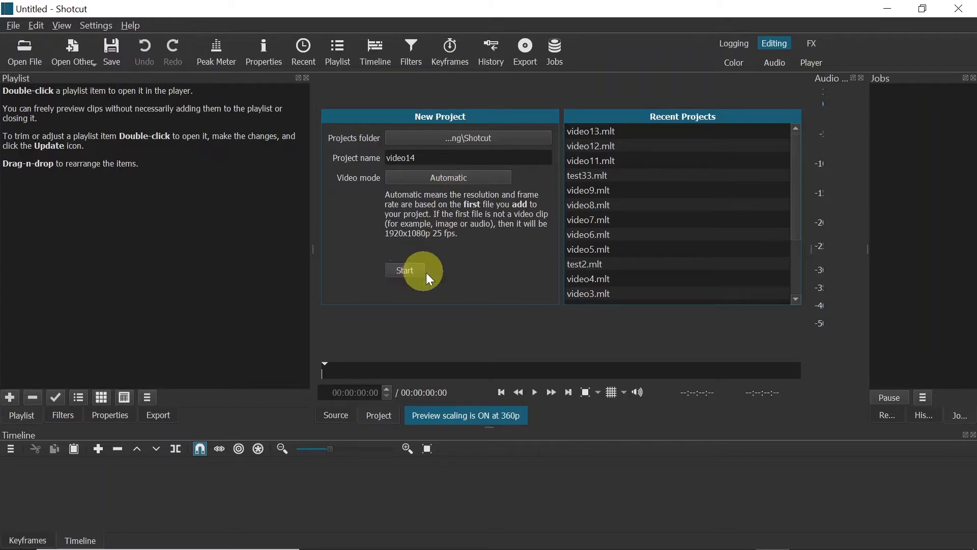
click(406, 268)
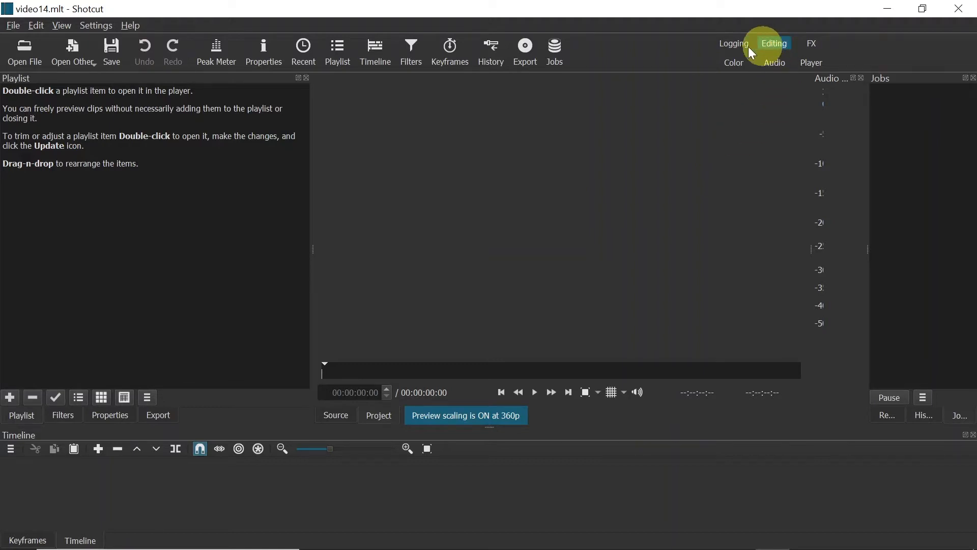
click(62, 26)
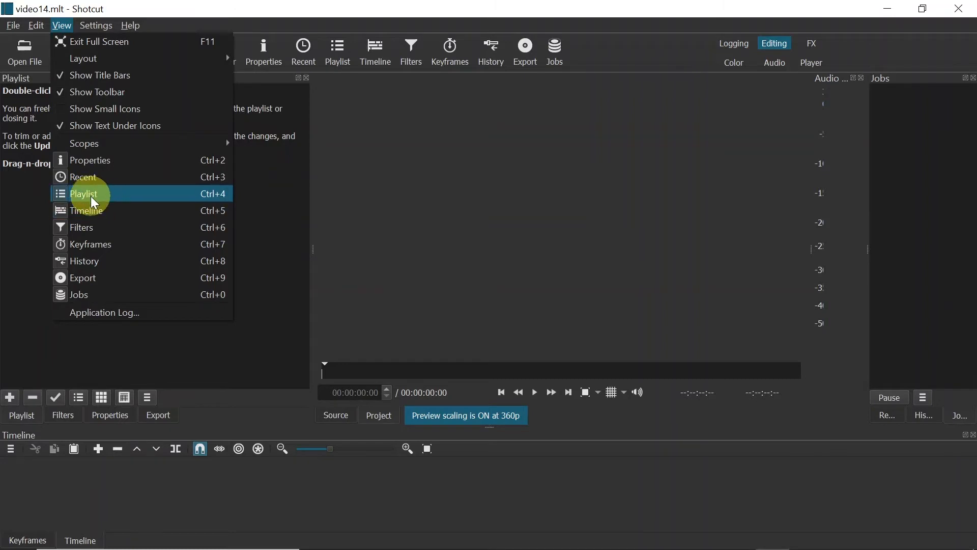
click(39, 261)
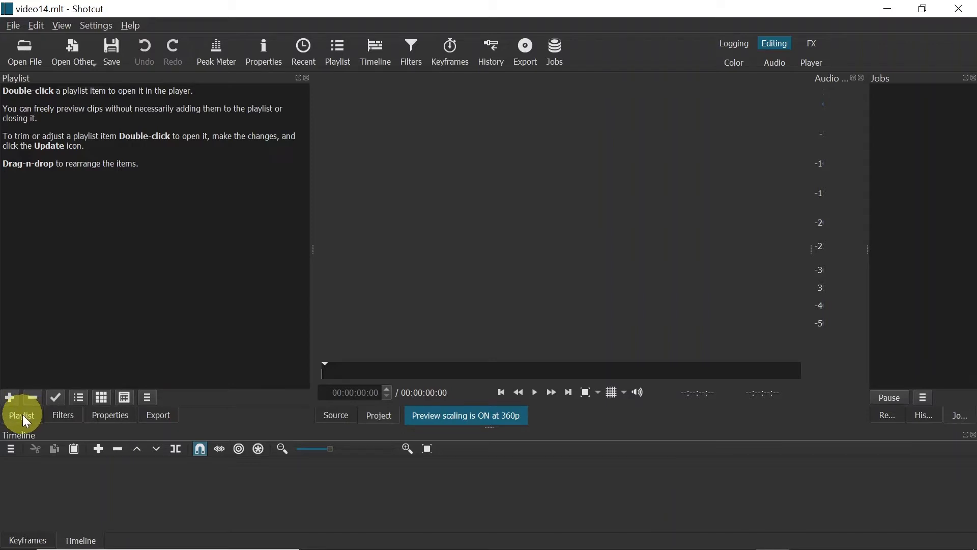
Add the Mountains - 48873 video from the shotcut downloads folder to the playlist and place it at the start of the timeline.
key(alt+Tab)
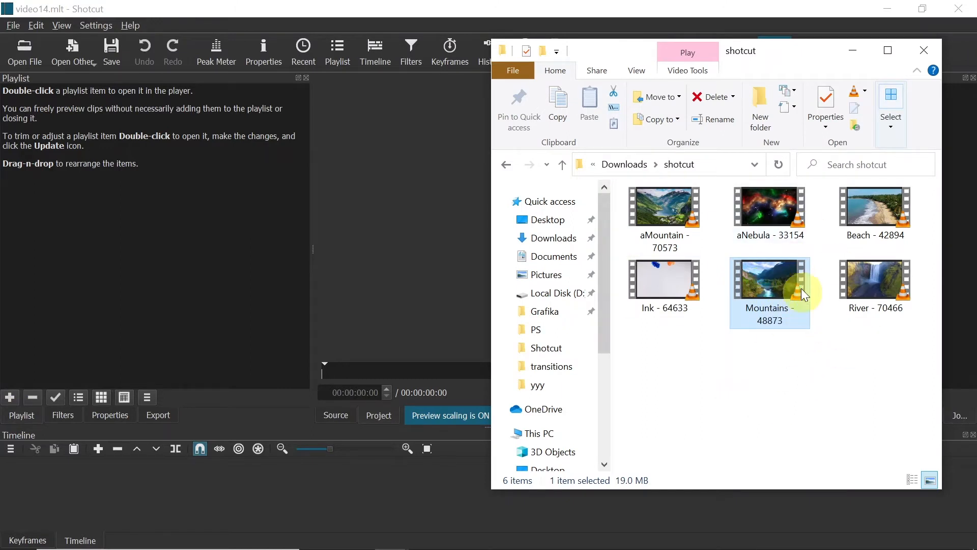
drag(771, 285, 158, 206)
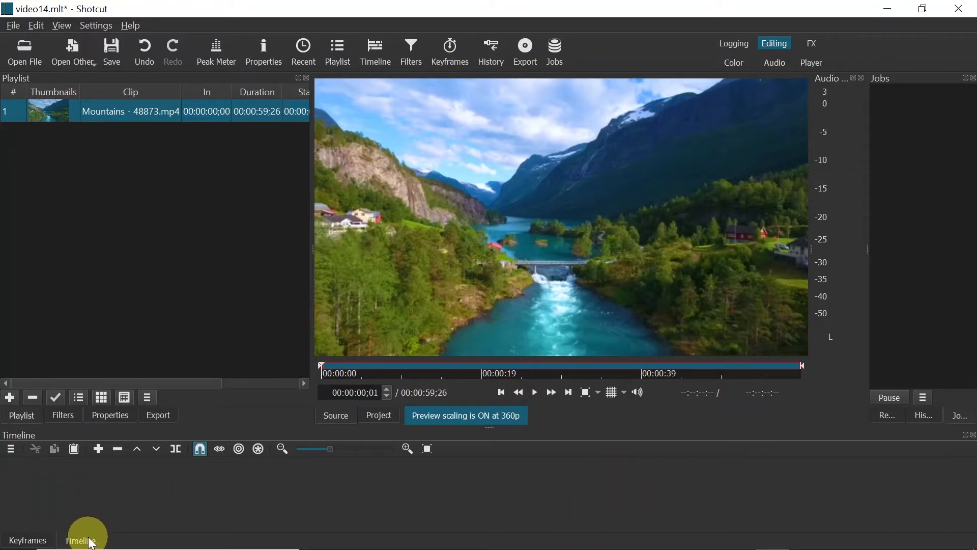
drag(118, 108, 147, 491)
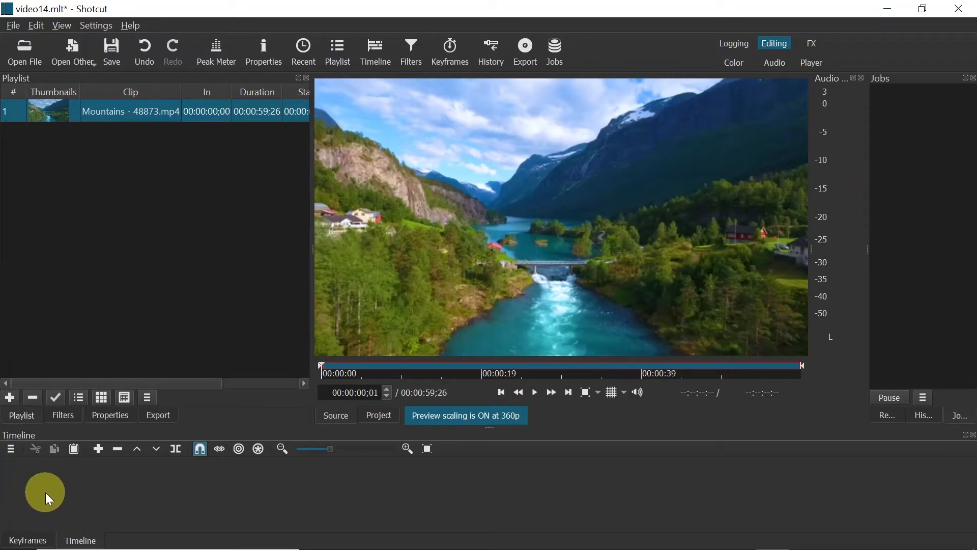
drag(45, 493, 48, 493)
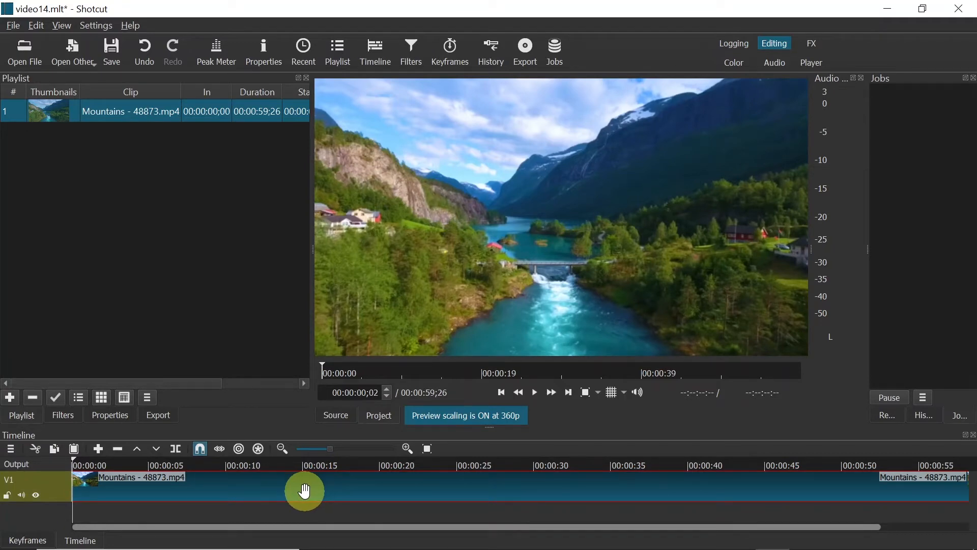
Trim the end of the Mountains clip on the timeline to 00:00:15;29.
scroll(305, 491, down, 5)
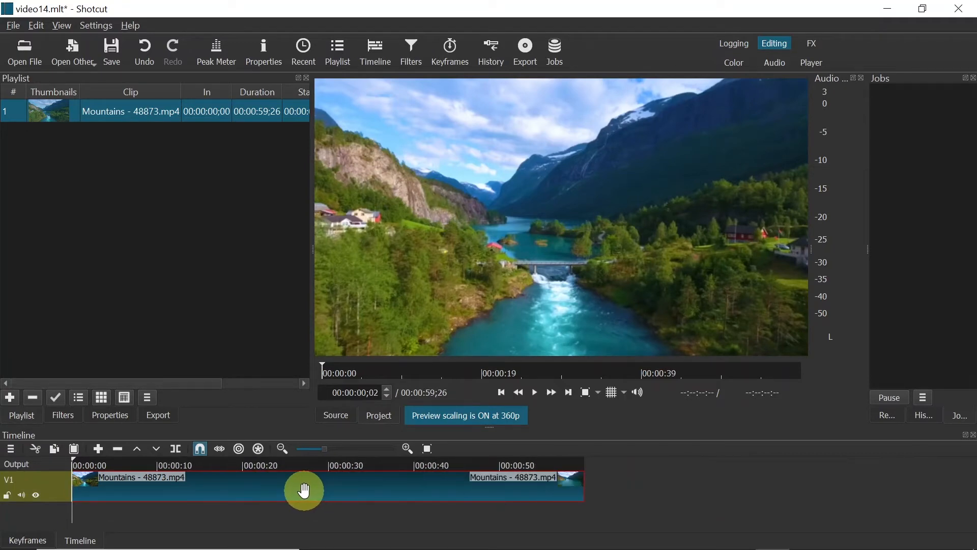
scroll(300, 488, down, 3)
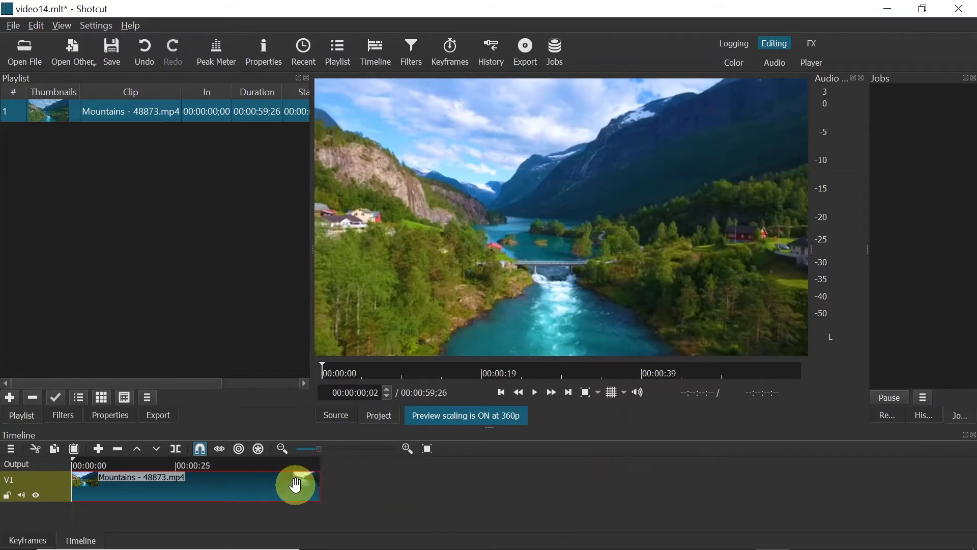
scroll(296, 484, up, 3)
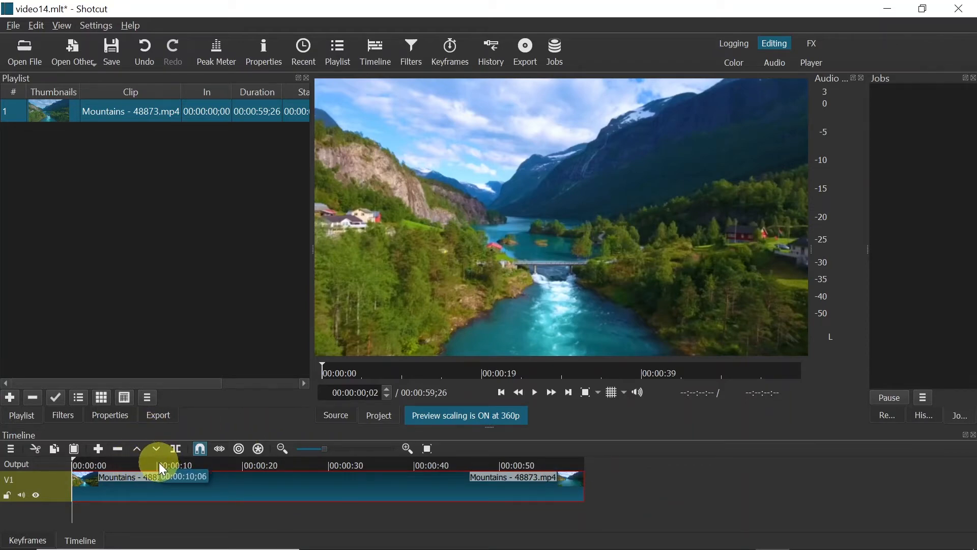
click(209, 463)
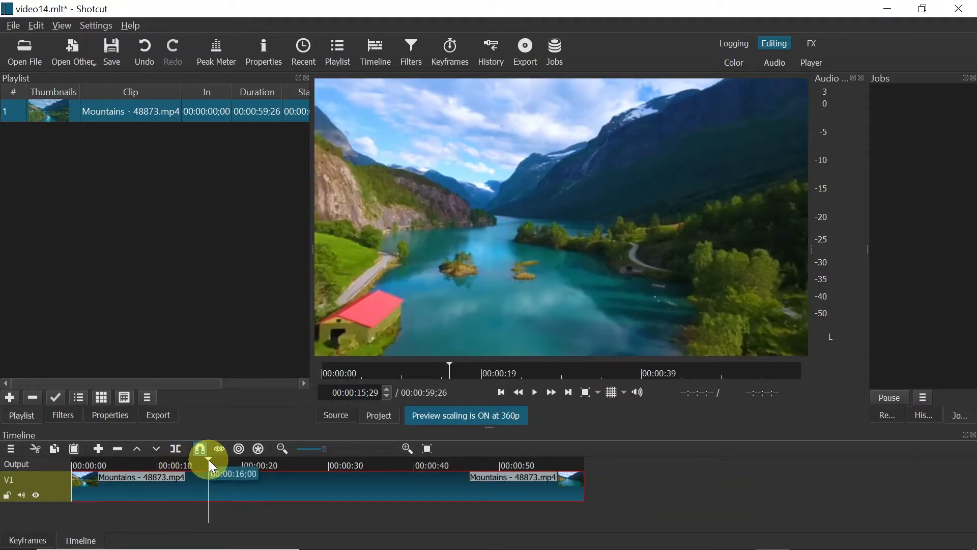
key(o)
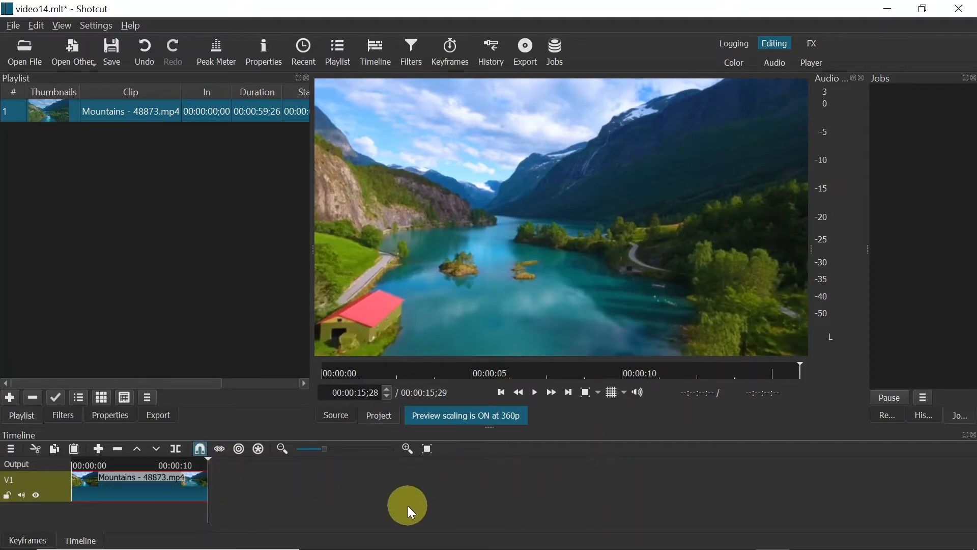
Split the Mountains clip into three segments at 00:00:04;29 and 00:00:09;29.
key(equal)
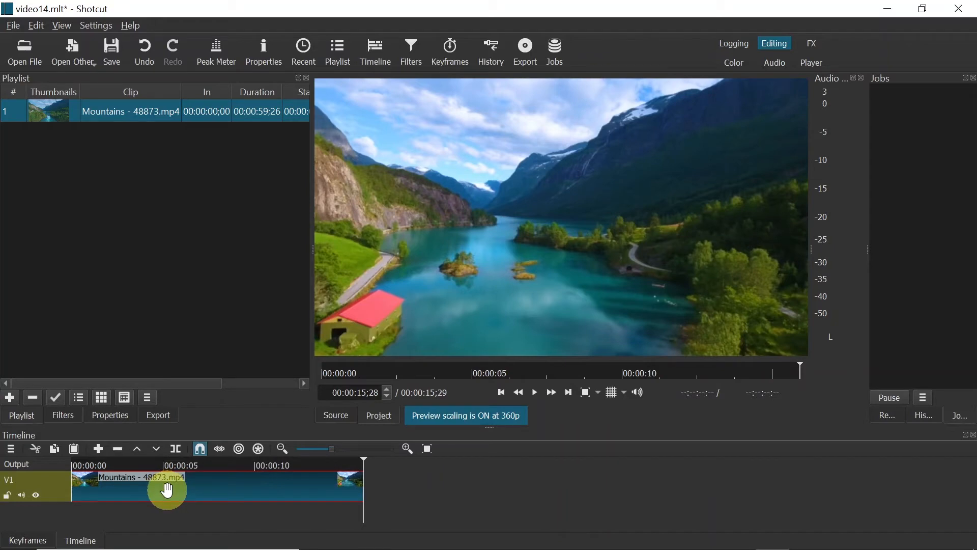
key(equal)
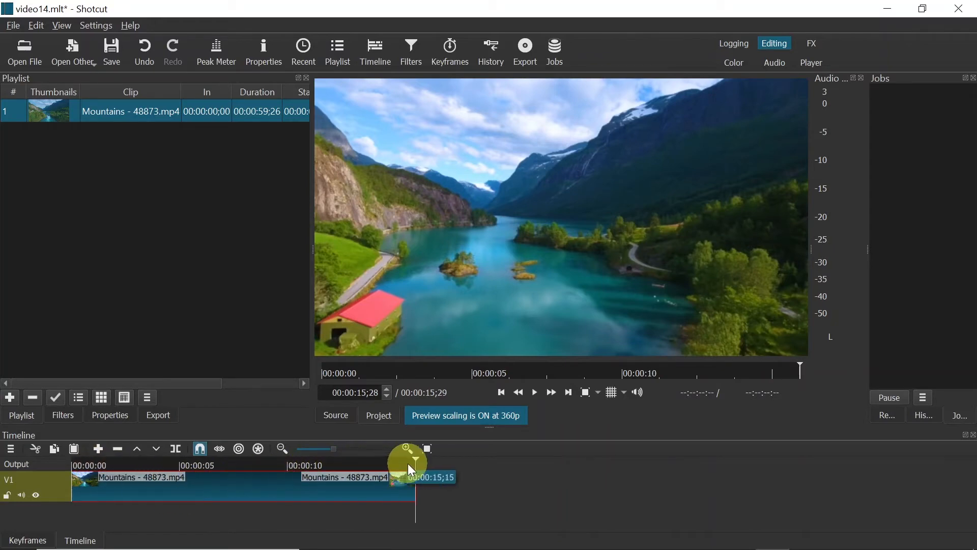
click(178, 474)
click(292, 470)
click(180, 466)
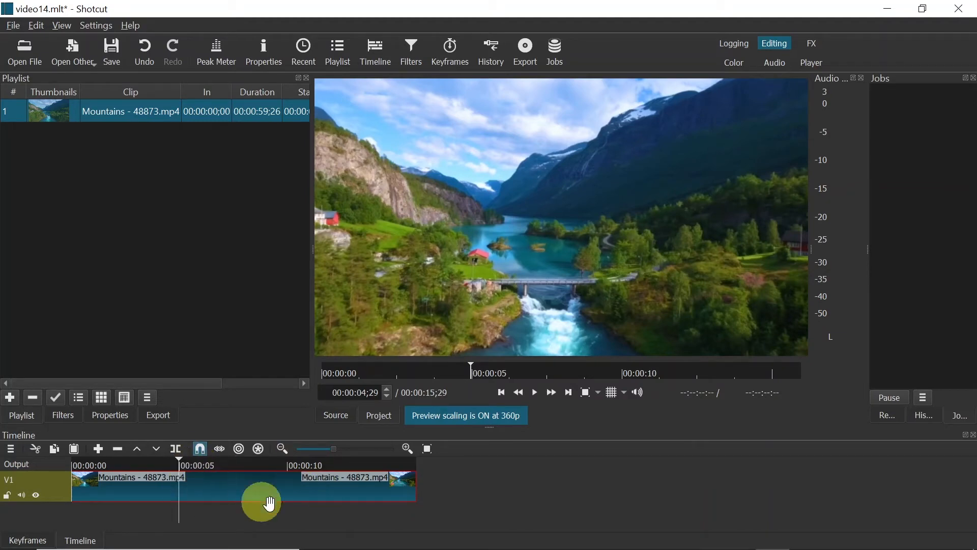
click(182, 465)
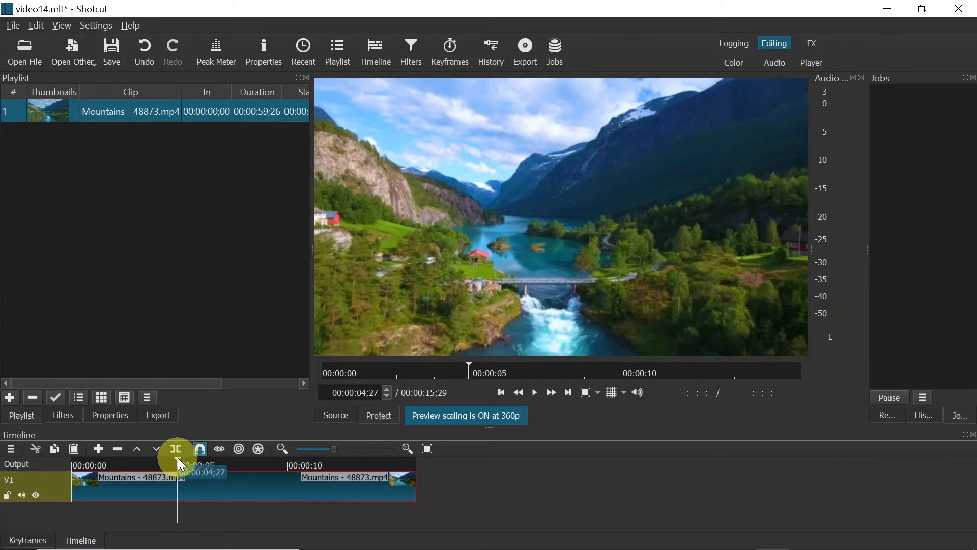
click(183, 465)
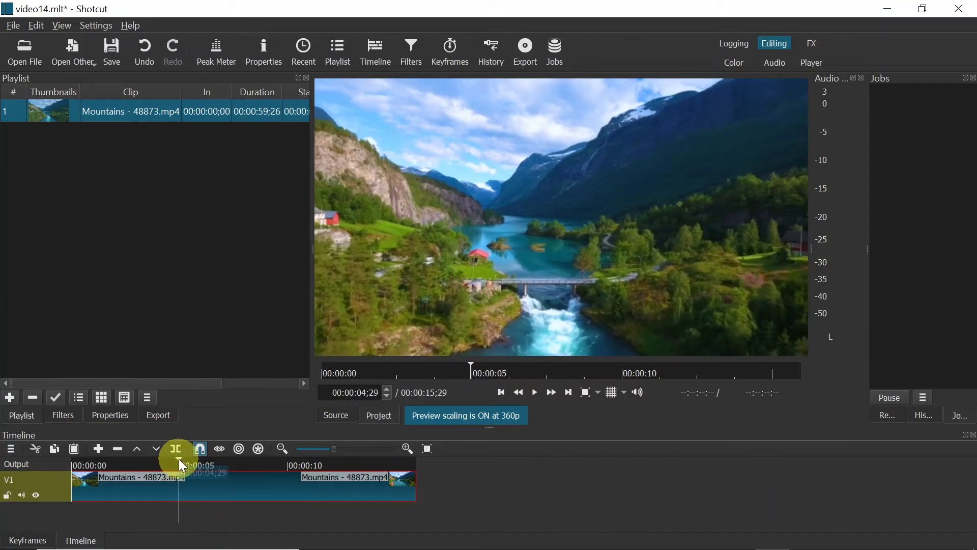
click(176, 449)
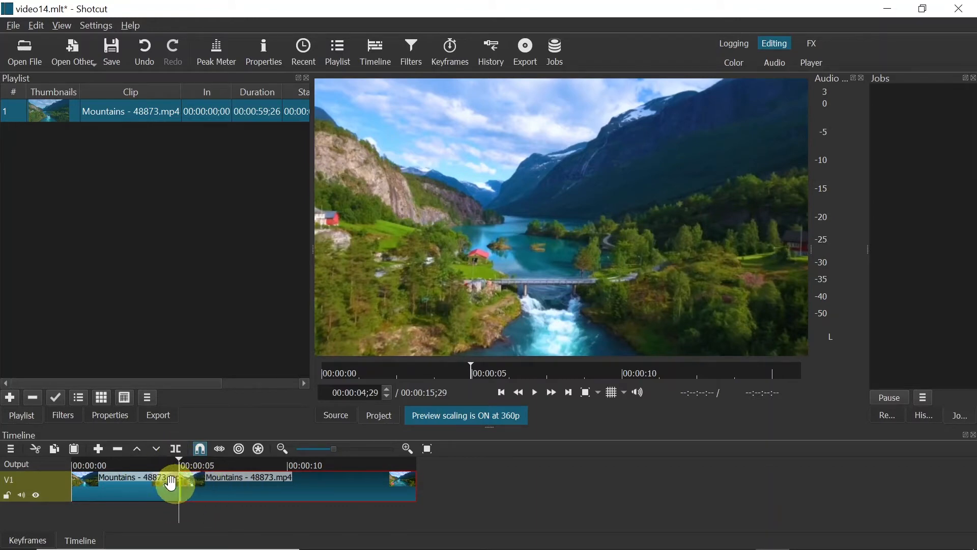
click(288, 465)
key(s)
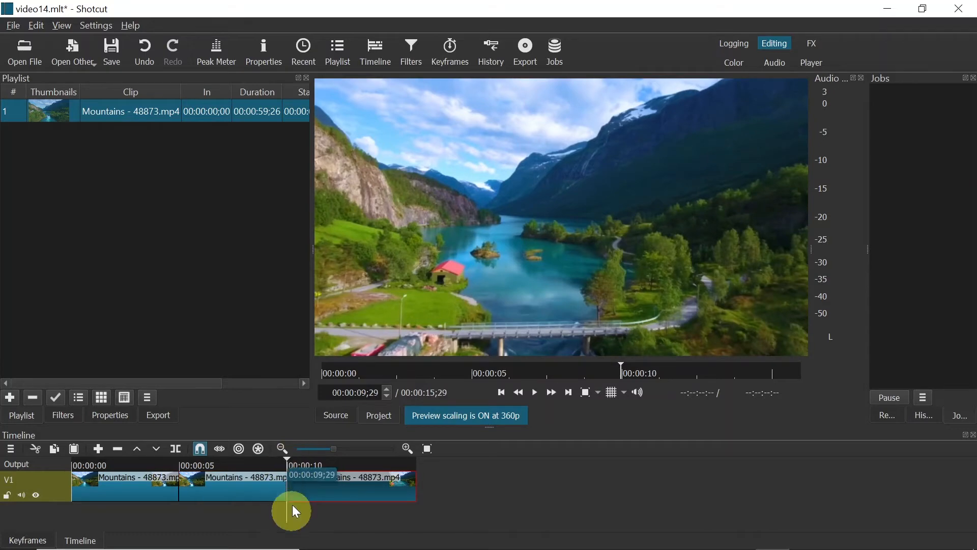
Add the Hue/Lightness/Saturation filter to the middle segment of the Mountains clip.
click(148, 480)
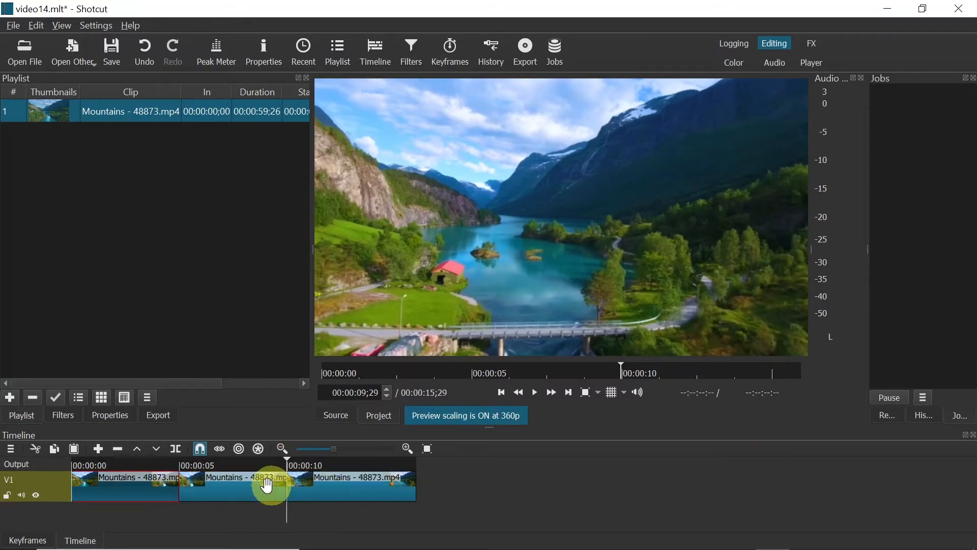
click(208, 480)
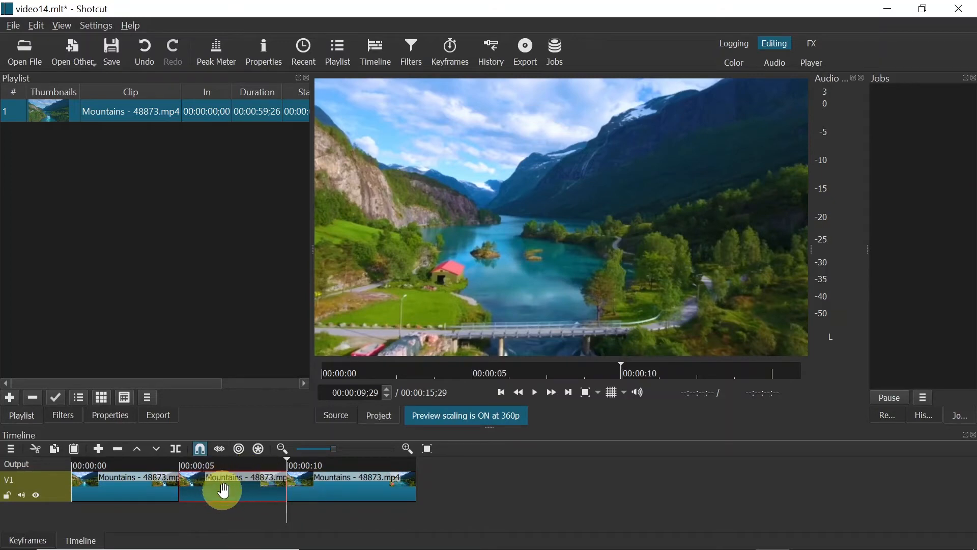
click(63, 414)
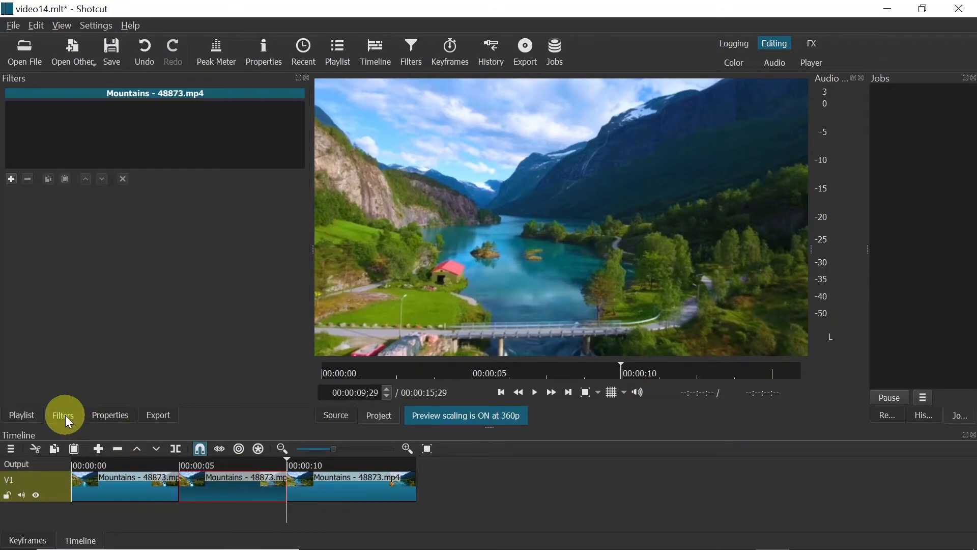
click(10, 180)
click(52, 107)
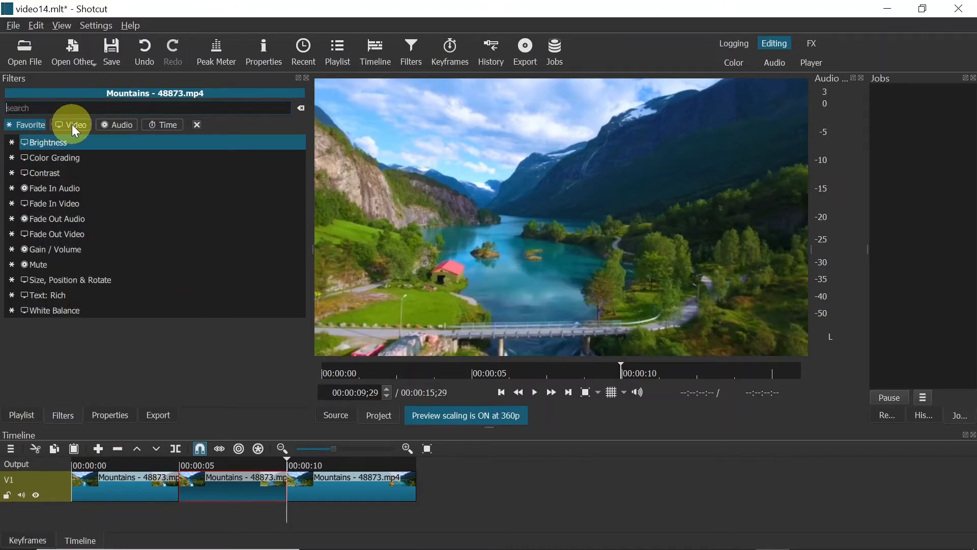
text(satura)
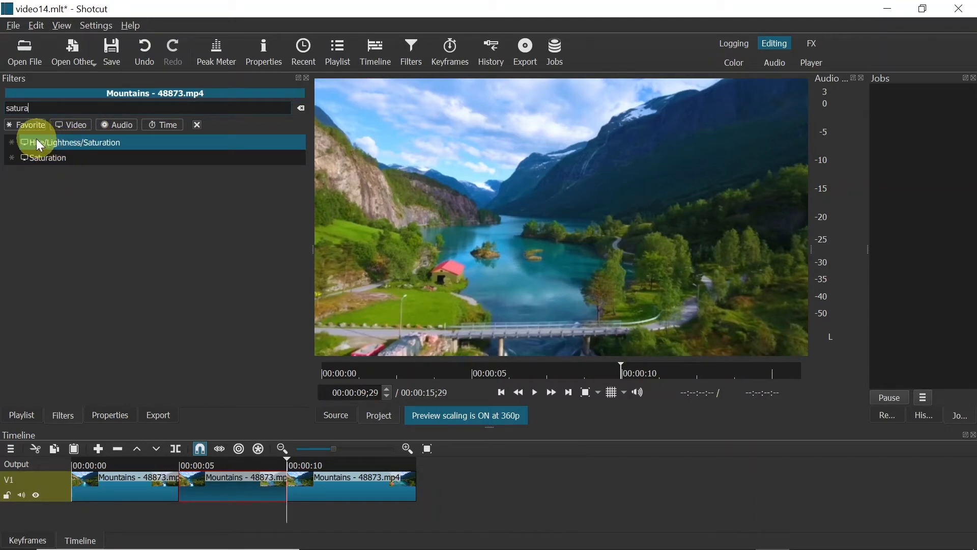
click(96, 143)
Turn the middle segment black and white by setting the filter's Saturation to 0% and Lightness to 97%.
click(80, 242)
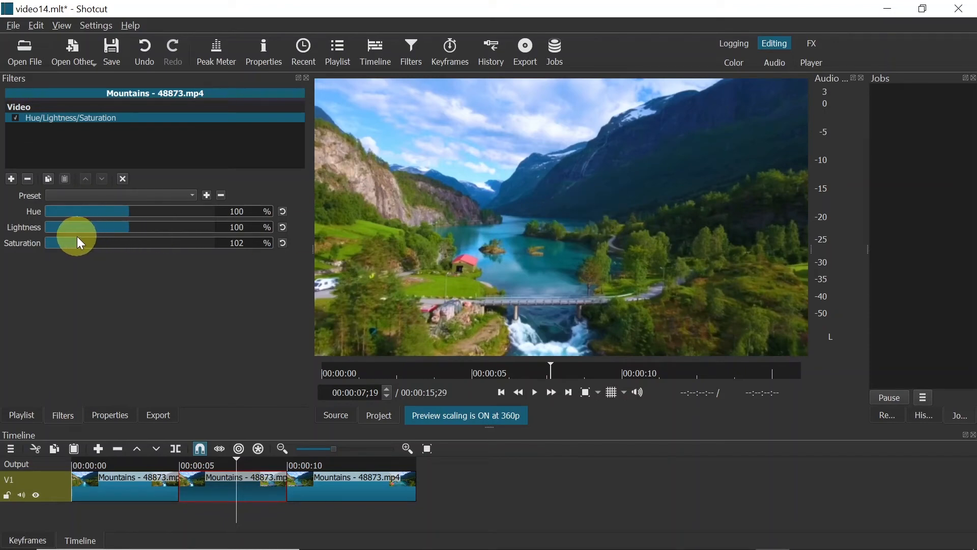
drag(84, 239, 118, 243)
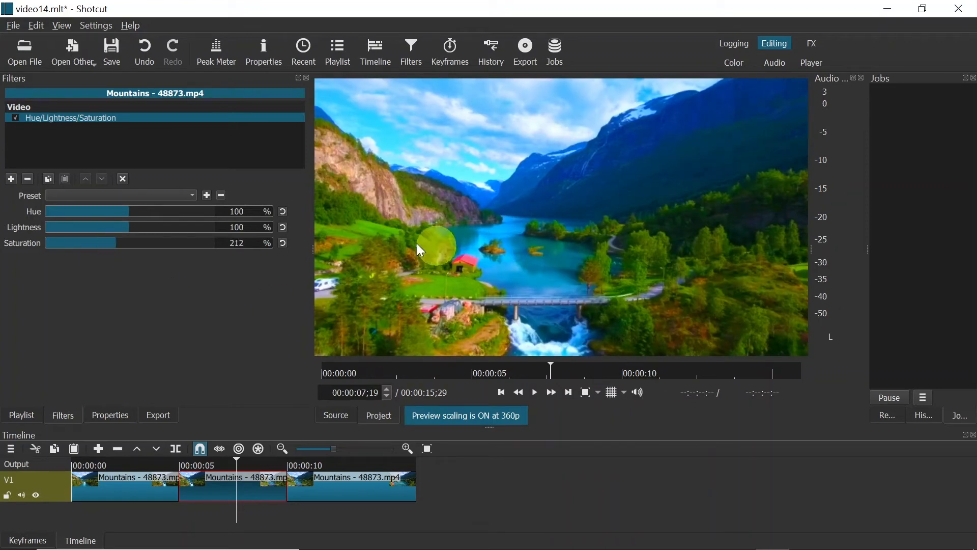
drag(117, 240, 74, 239)
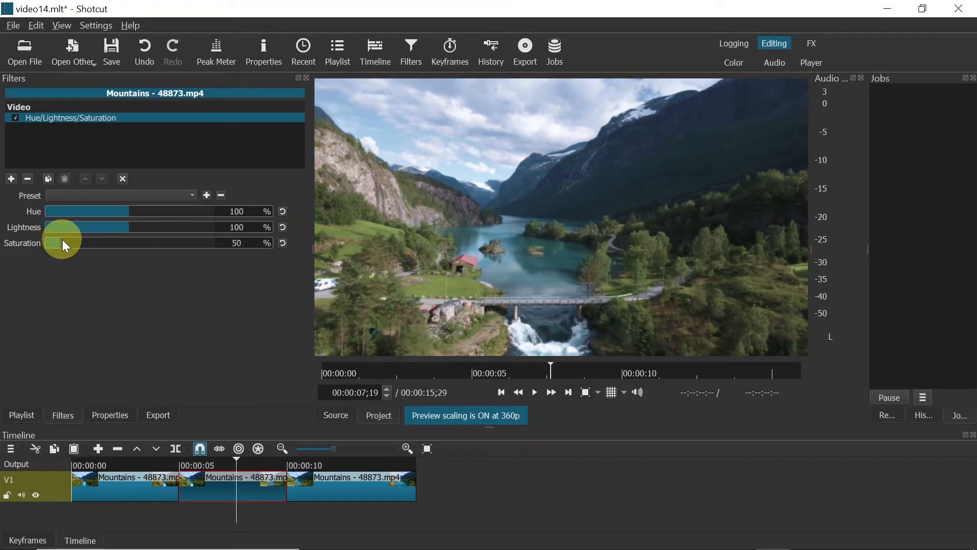
drag(61, 239, 60, 239)
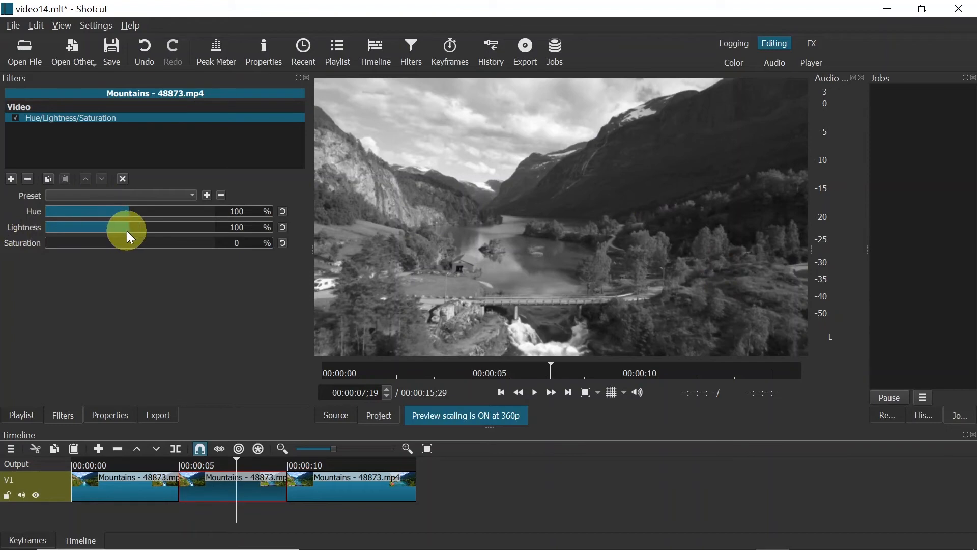
mouse_move(127, 227)
mouse_down()
mouse_move(141, 226)
mouse_move(117, 224)
mouse_move(127, 228)
mouse_up()
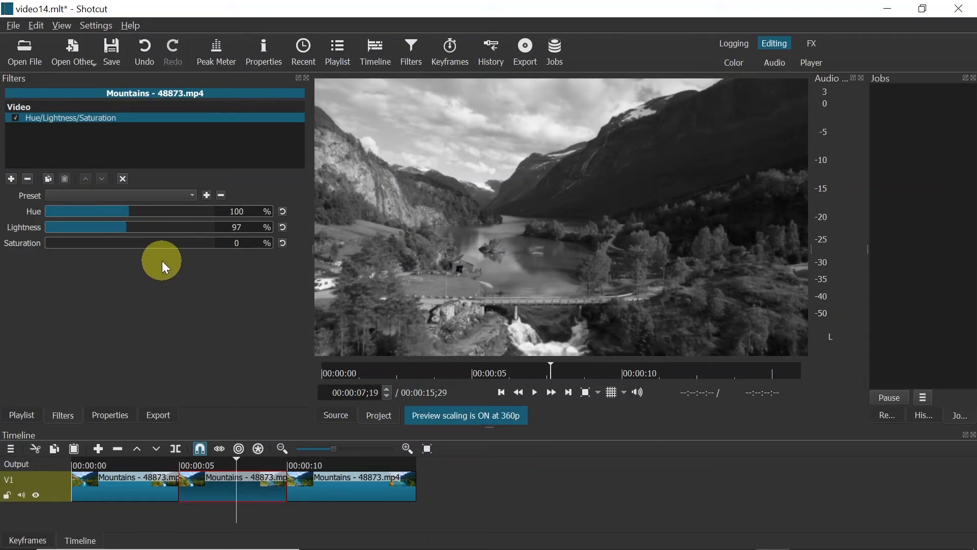
Play the timeline from just before the first cut to past the second cut to check the black-and-white segment.
click(172, 461)
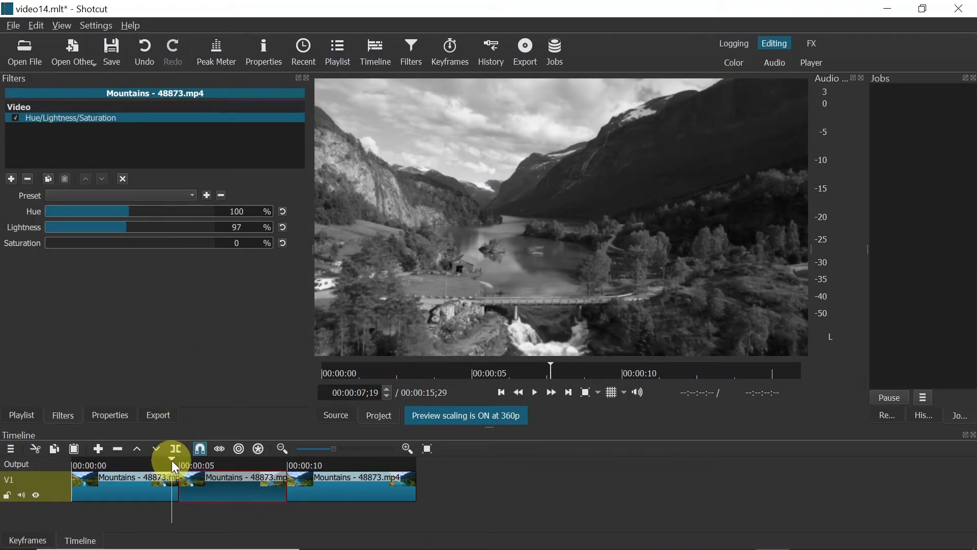
click(539, 196)
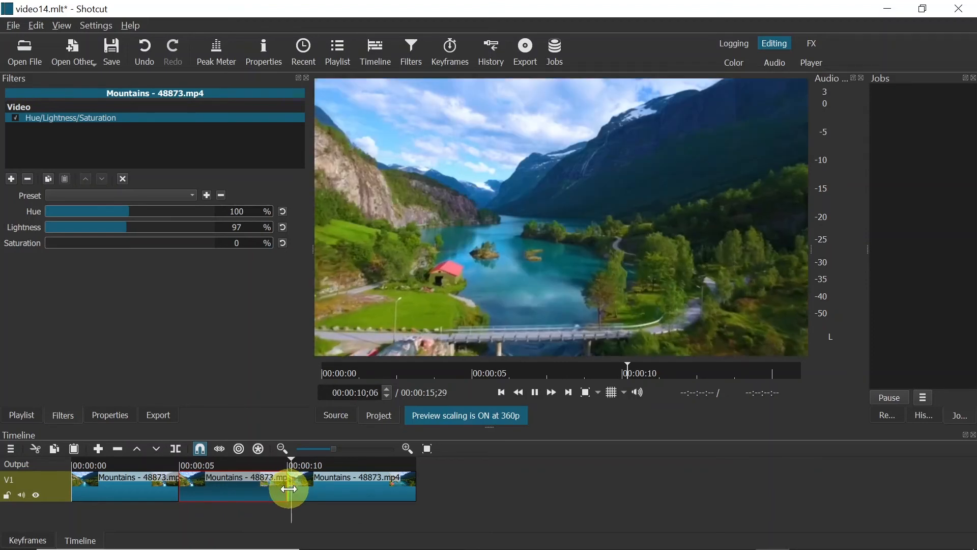
key(space)
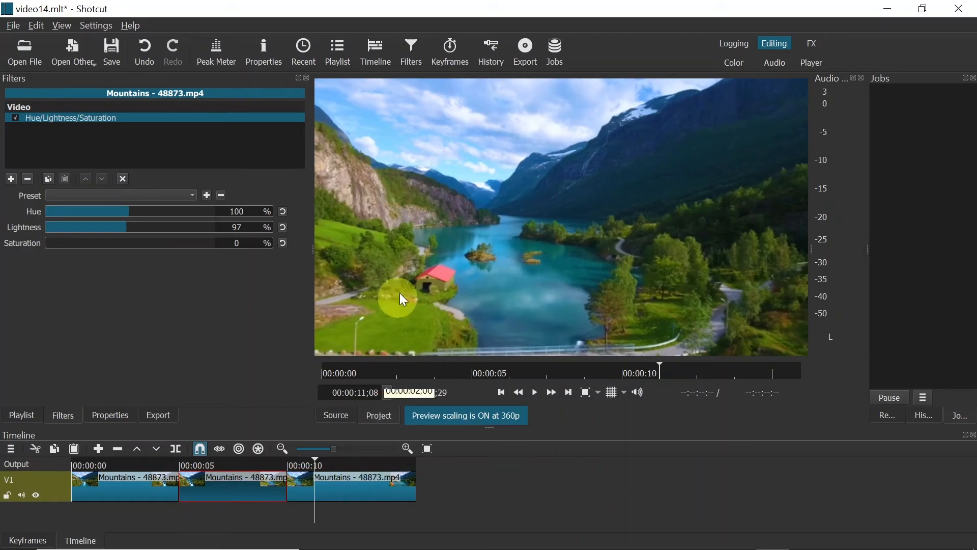
Export the timeline with the H.264 Main Profile preset as the MP4 file video14 in the Shotcut folder.
click(535, 55)
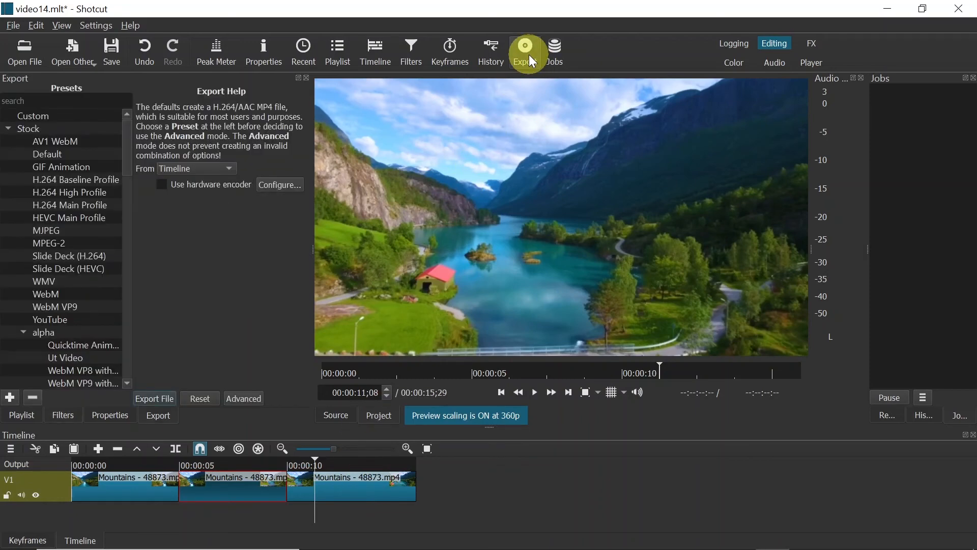
click(66, 206)
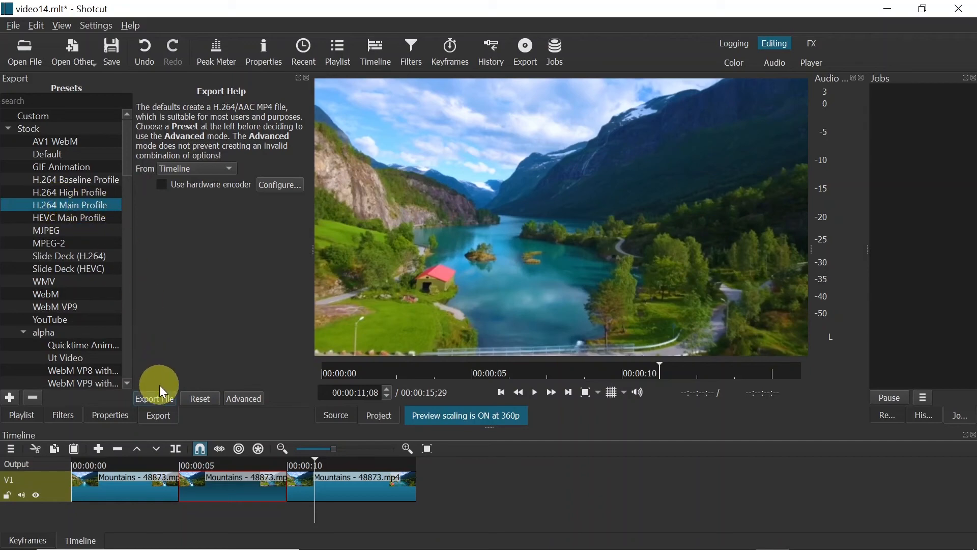
click(155, 398)
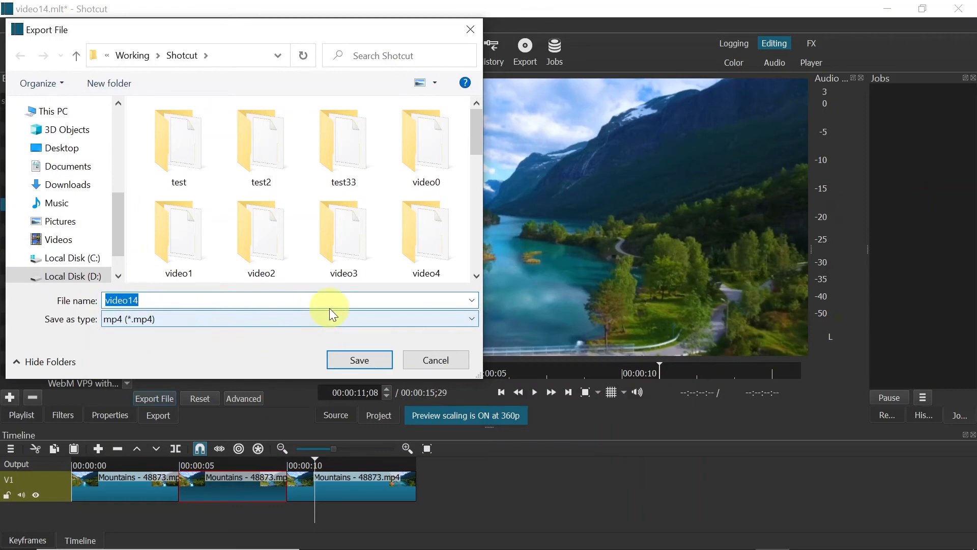
click(362, 360)
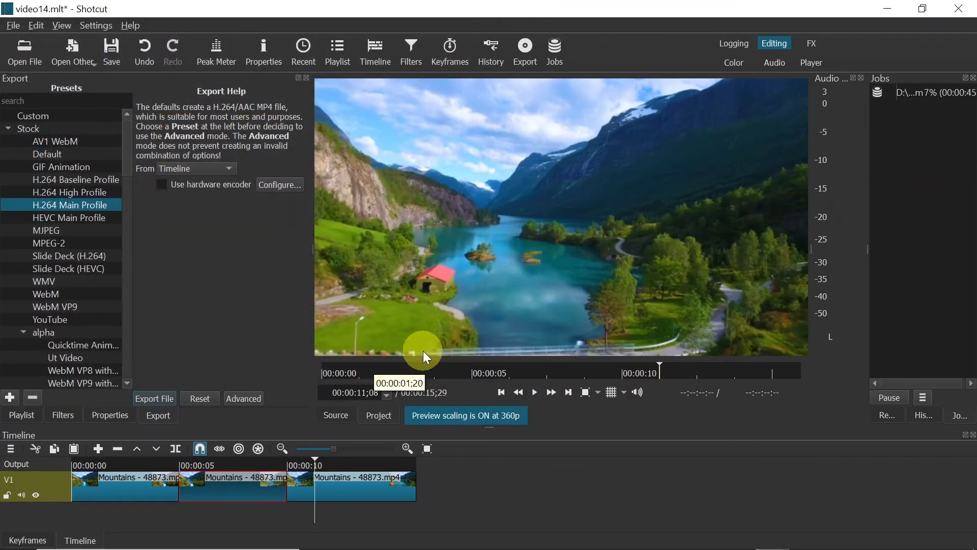